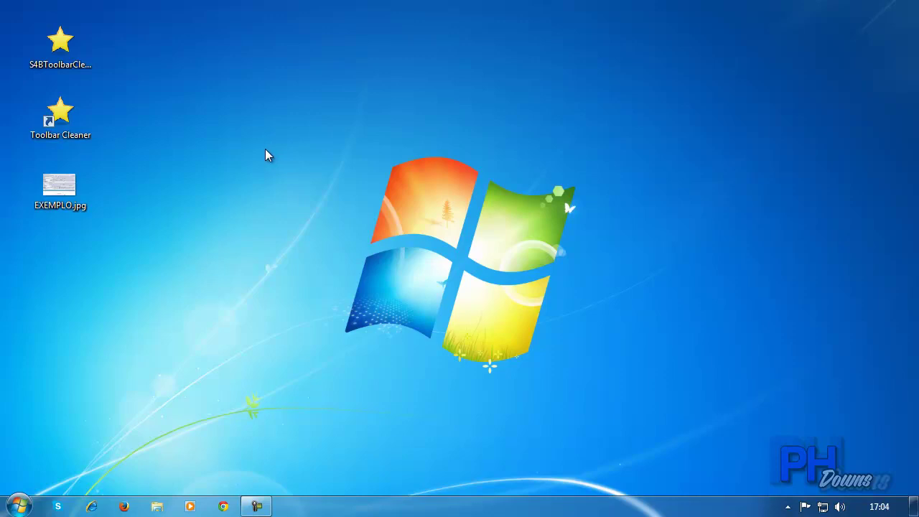
Examine the toolbar-cluttered browser in EXEMPLO.jpg and compare it with the clean Firefox start page, closing each view
double_click(61, 180)
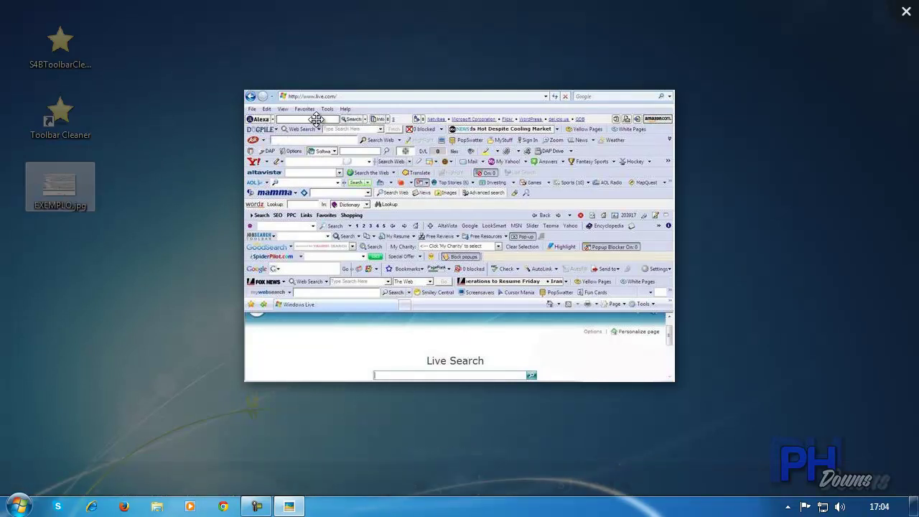
click(906, 11)
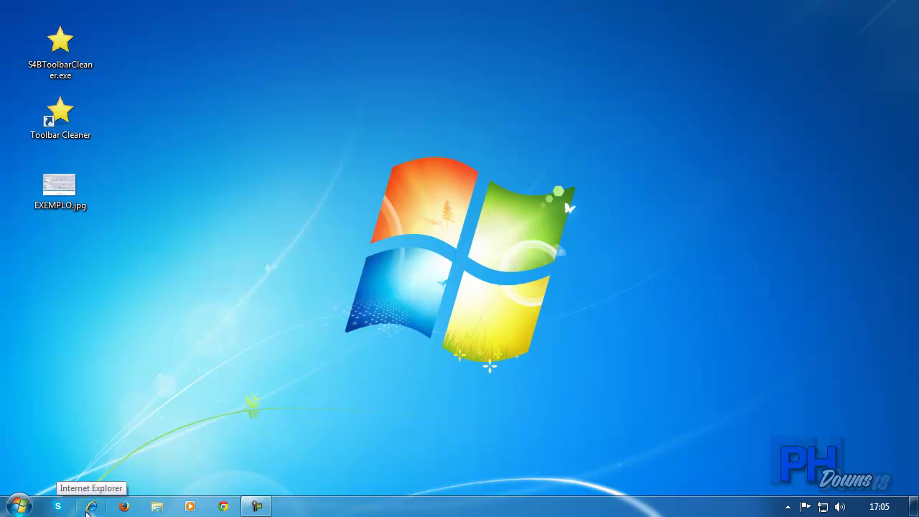
click(60, 186)
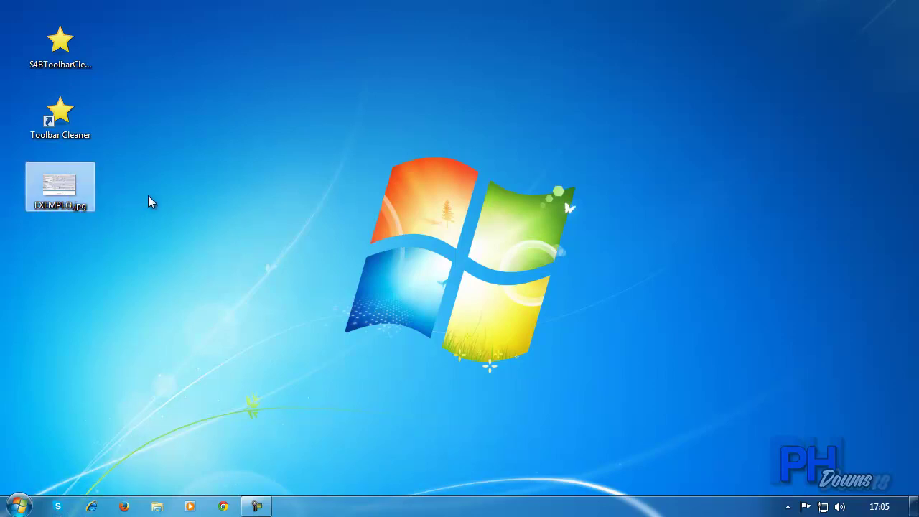
double_click(63, 185)
click(896, 39)
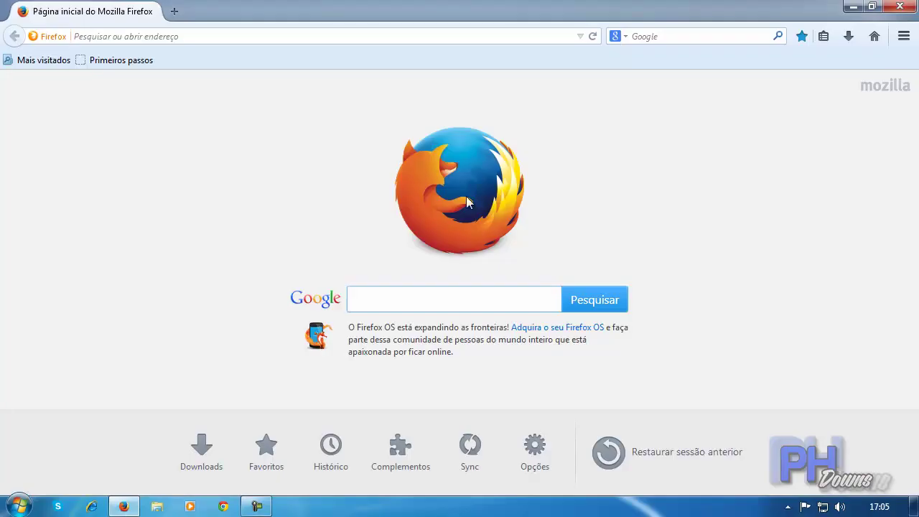
click(896, 11)
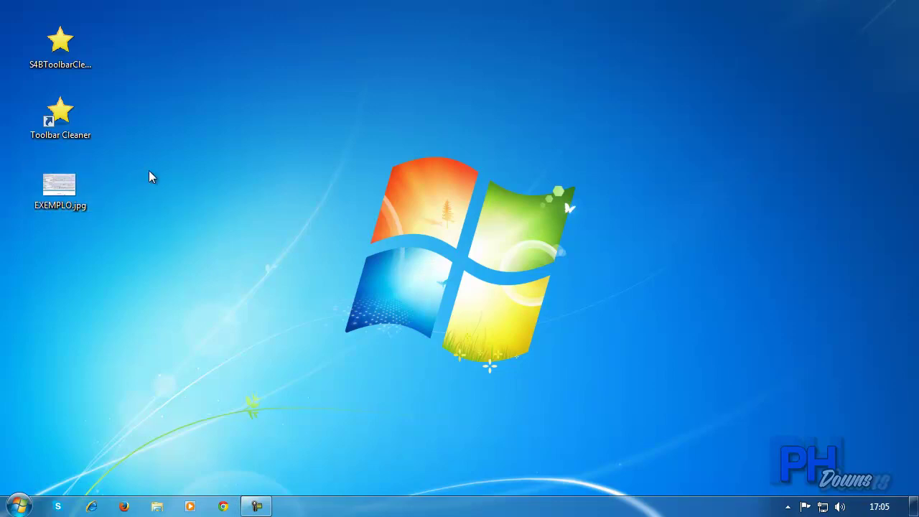
double_click(66, 192)
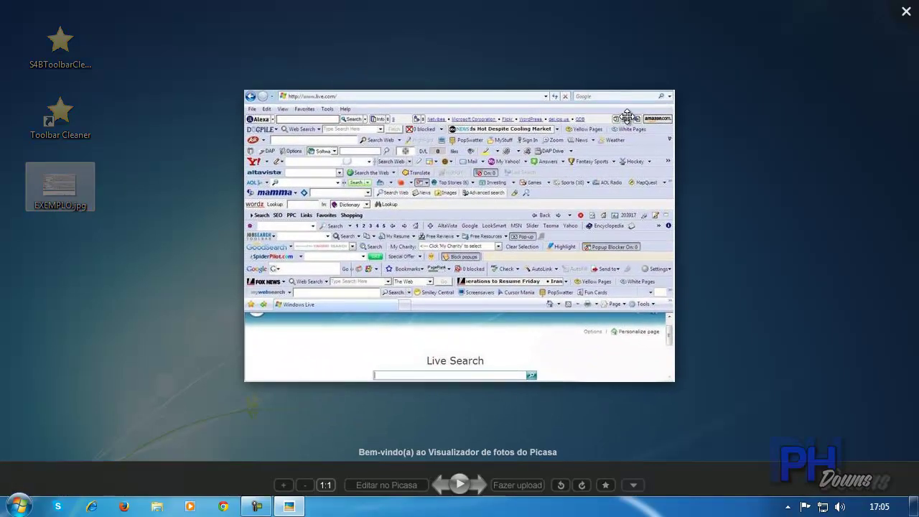
click(905, 13)
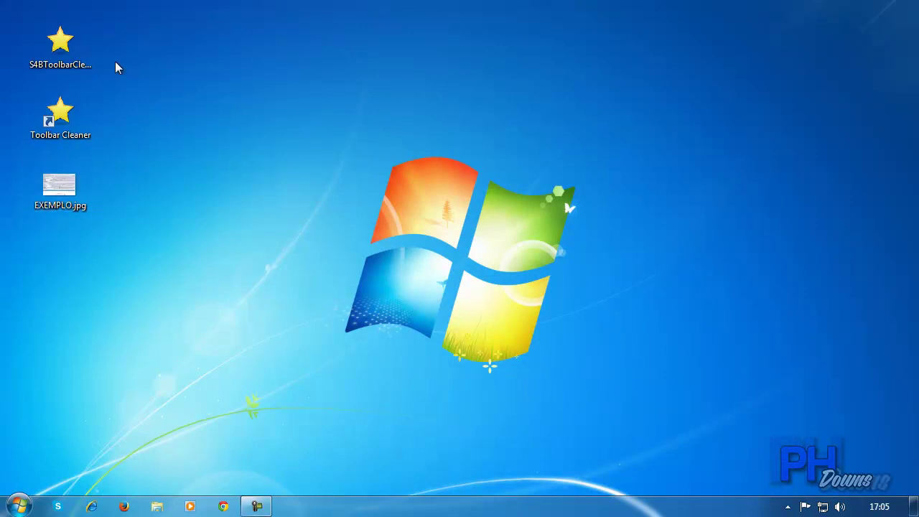
Run S4BToolbarCleaner.exe from the desktop and start its setup wizard in English
double_click(66, 47)
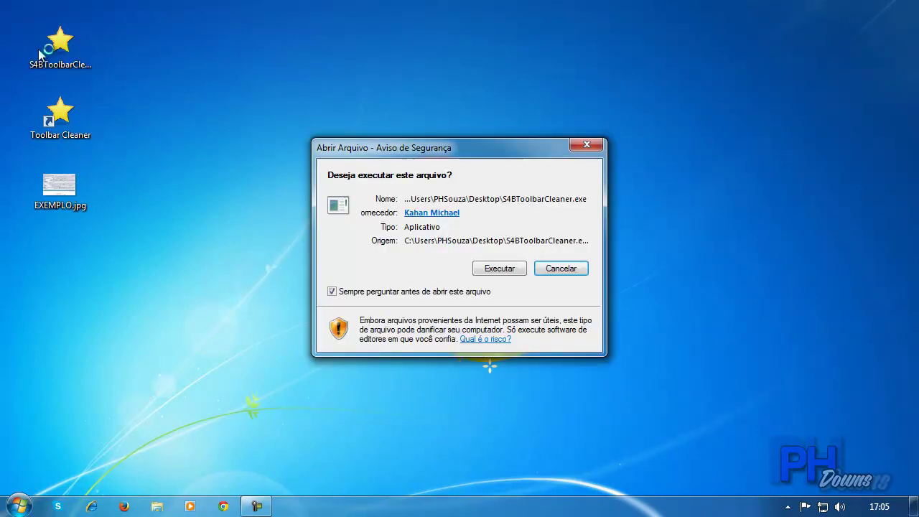
click(491, 266)
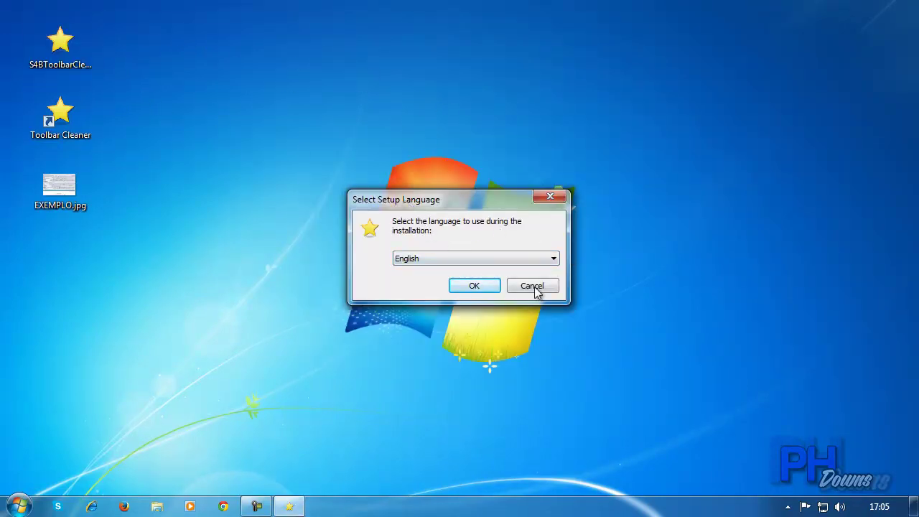
click(468, 283)
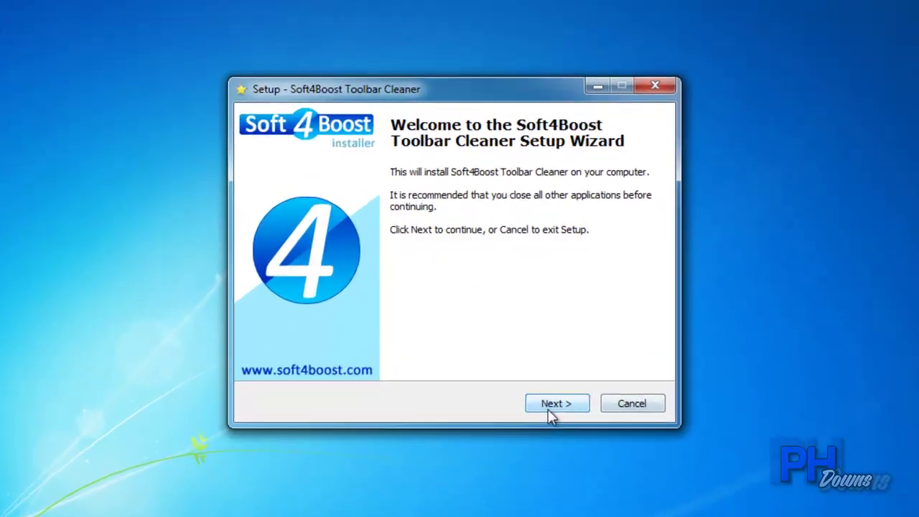
click(537, 367)
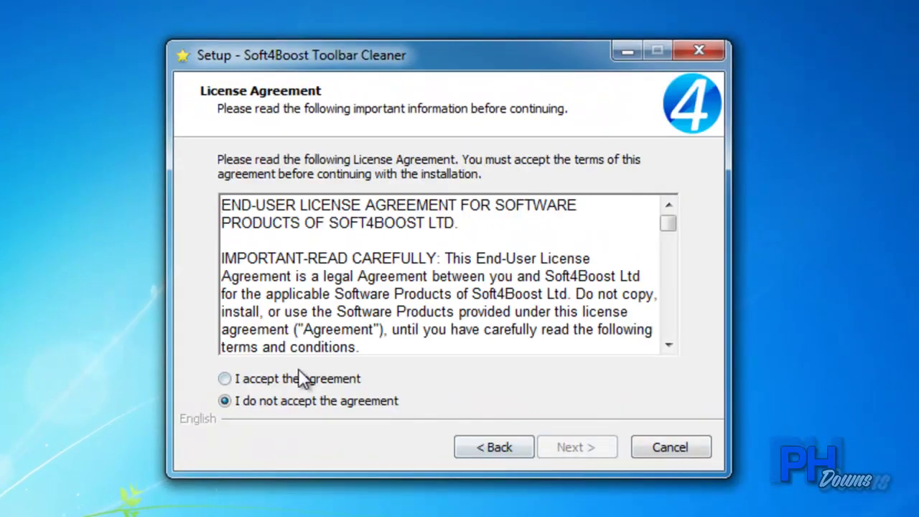
Accept the license agreement and install into the existing C:\Program Files (x86)\Soft4Boost\Toolbar Cleaner folder with a desktop icon
click(263, 380)
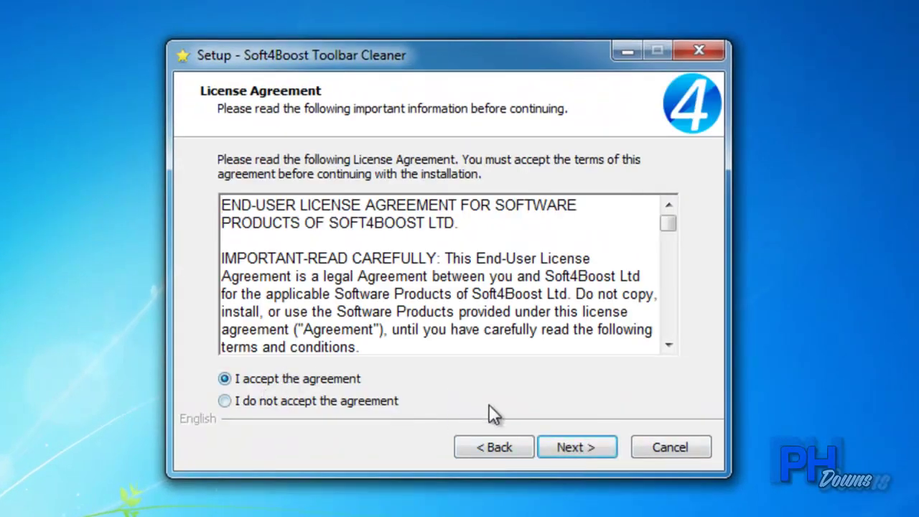
click(576, 447)
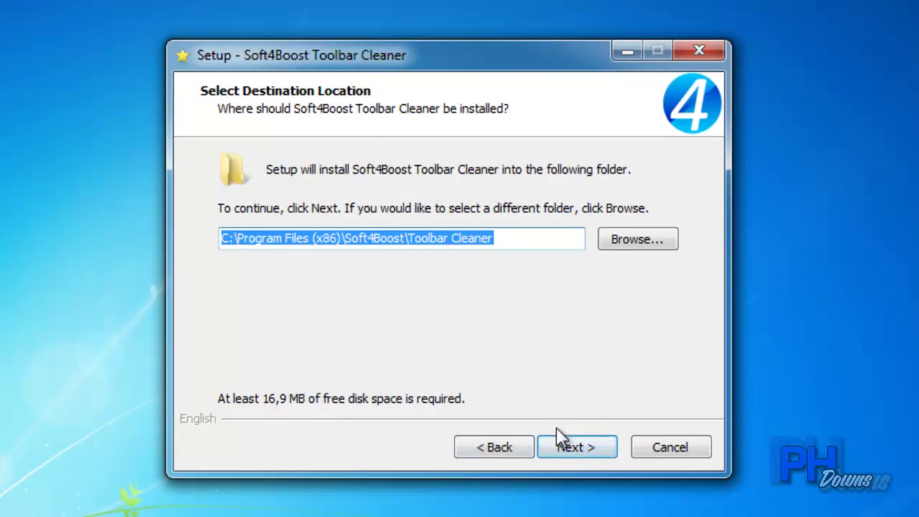
click(565, 445)
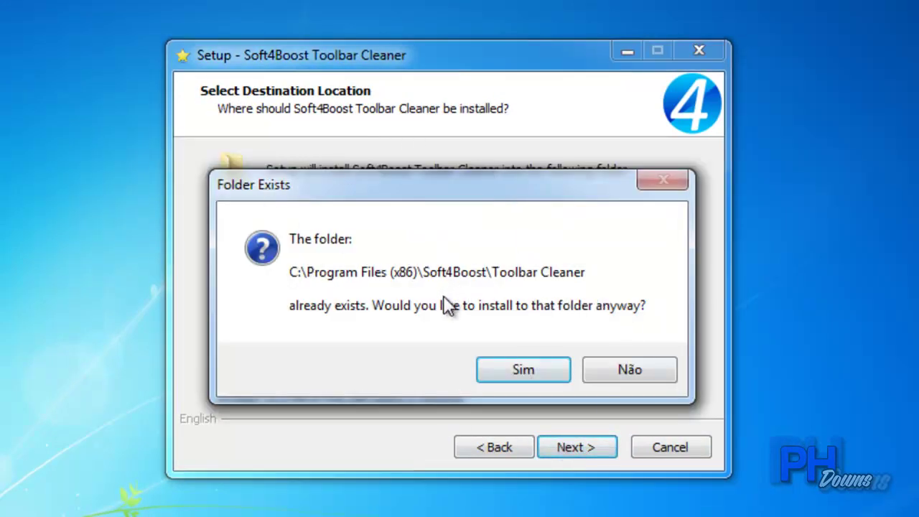
click(515, 376)
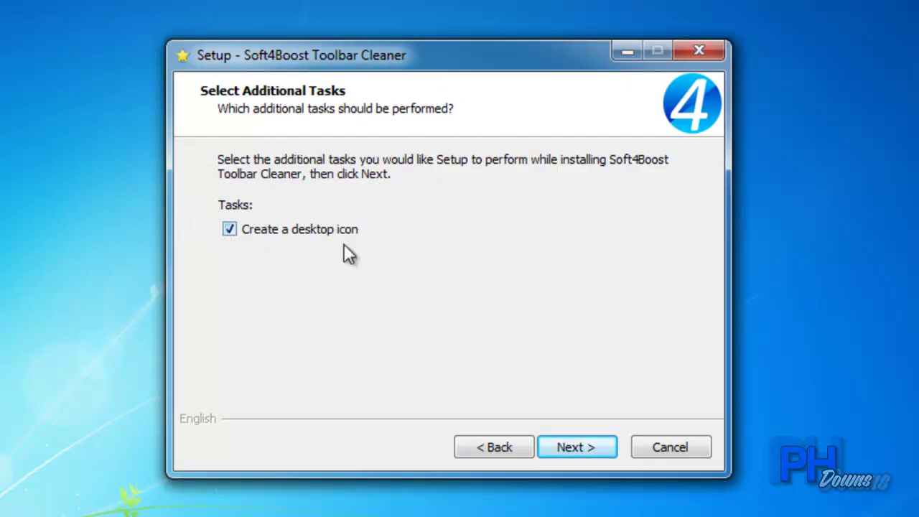
click(583, 454)
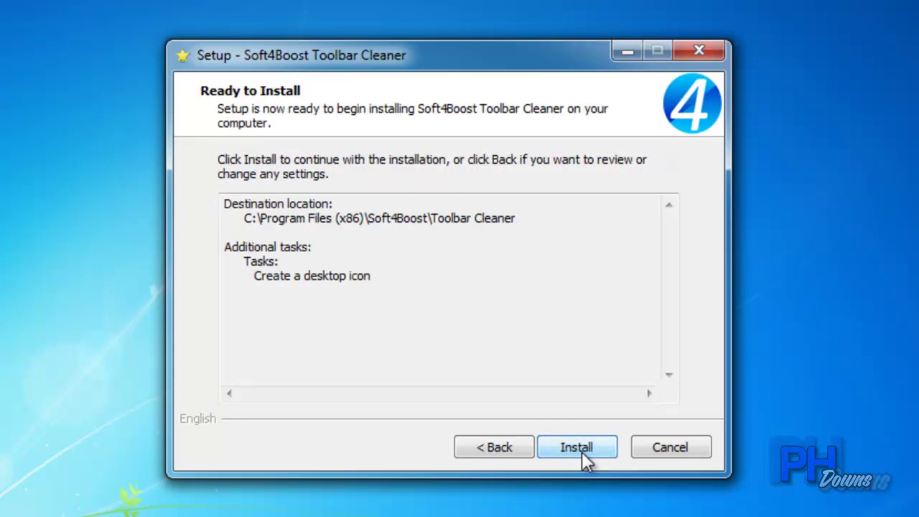
click(579, 449)
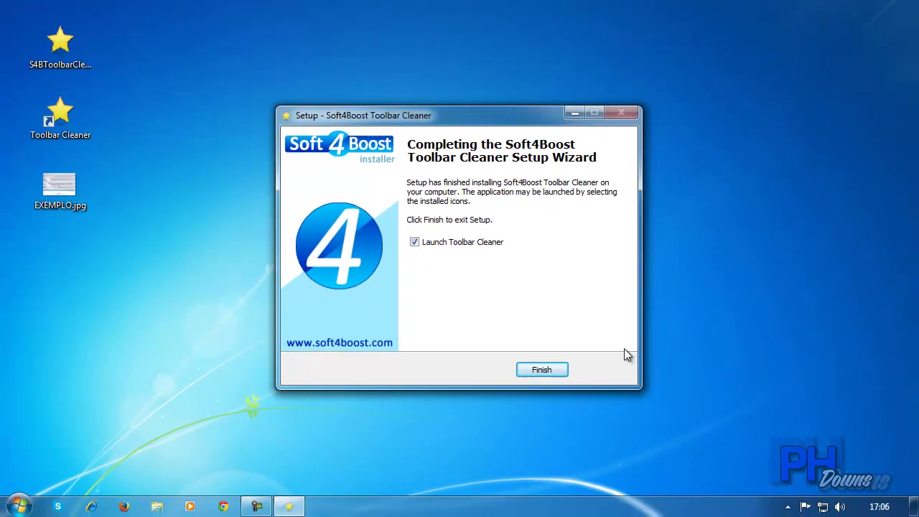
Finish the setup with Toolbar Cleaner launched, and close the opened browser to dismiss the warning about open browsers
click(529, 373)
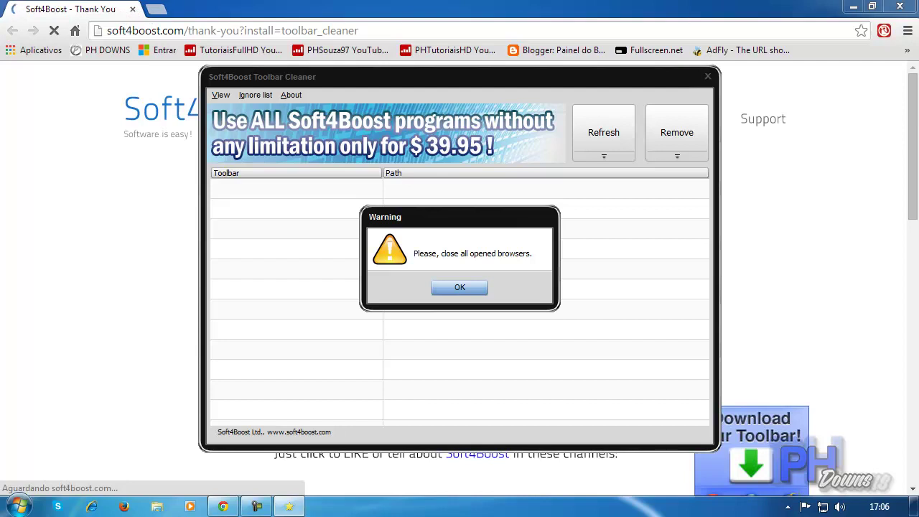
click(899, 7)
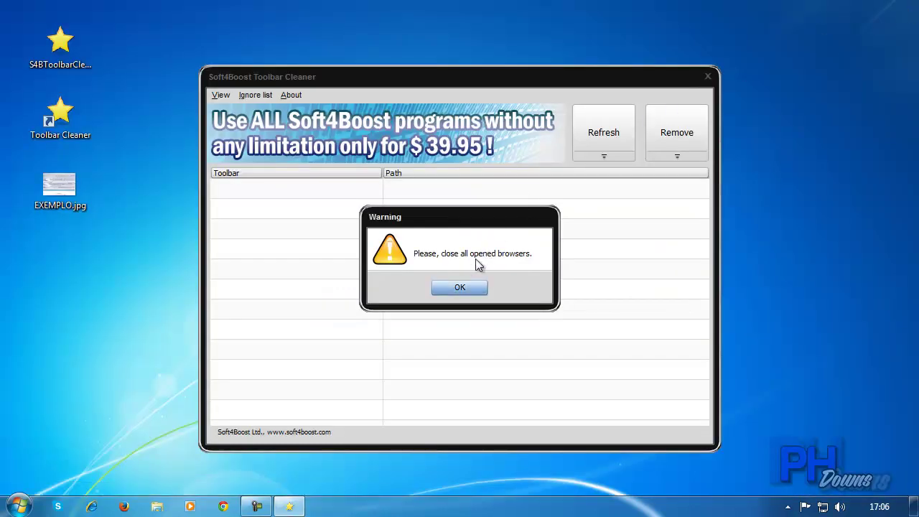
click(448, 286)
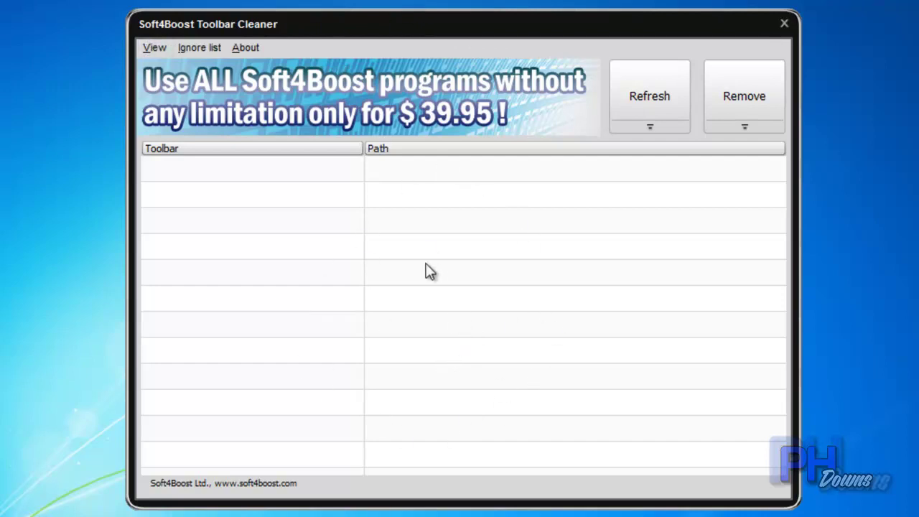
Try the Android, GPX and Metal interface skins, and switch the appearance back to iPhone
click(161, 48)
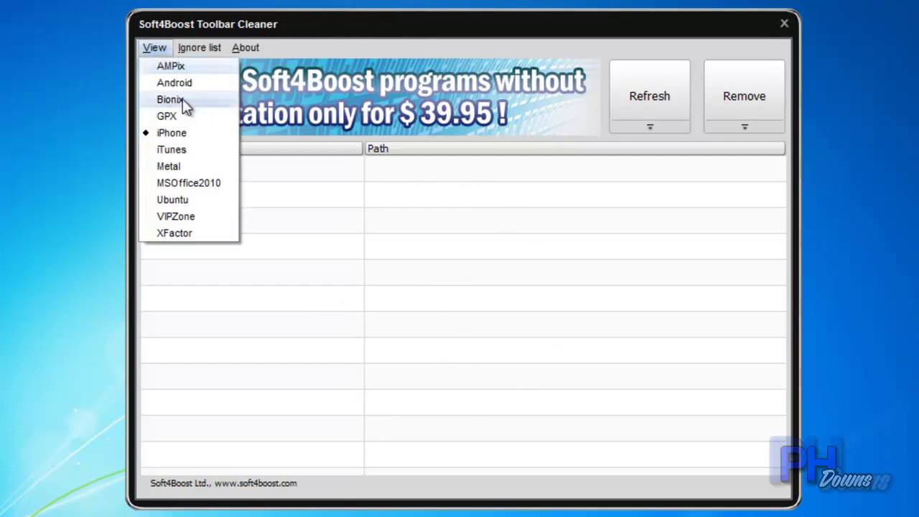
click(179, 83)
click(151, 47)
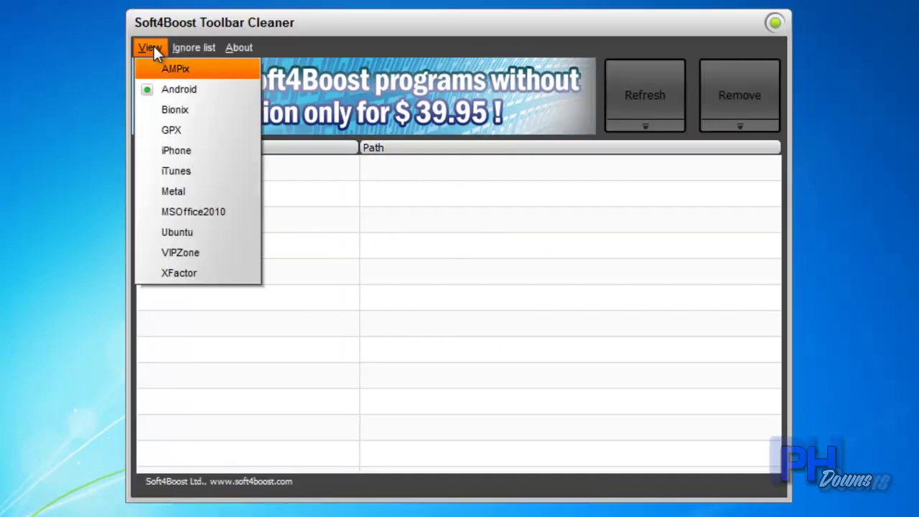
click(177, 152)
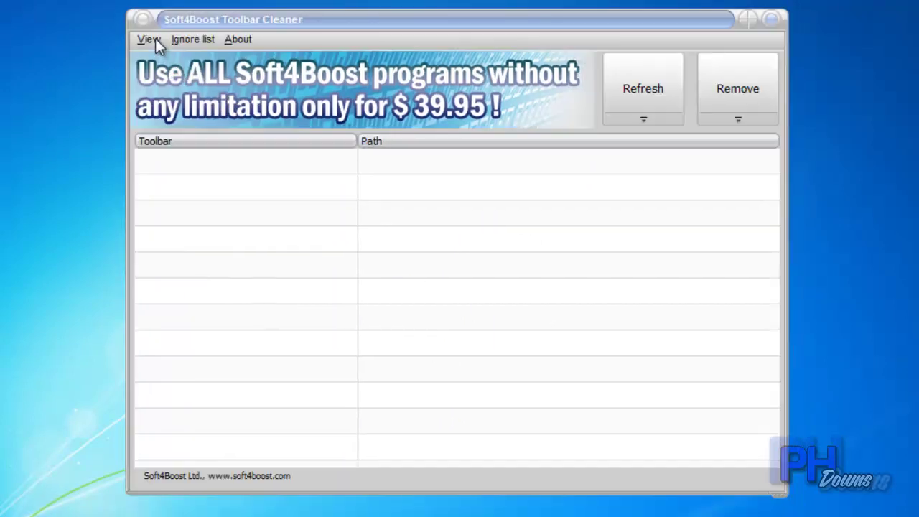
click(152, 40)
click(168, 117)
click(152, 38)
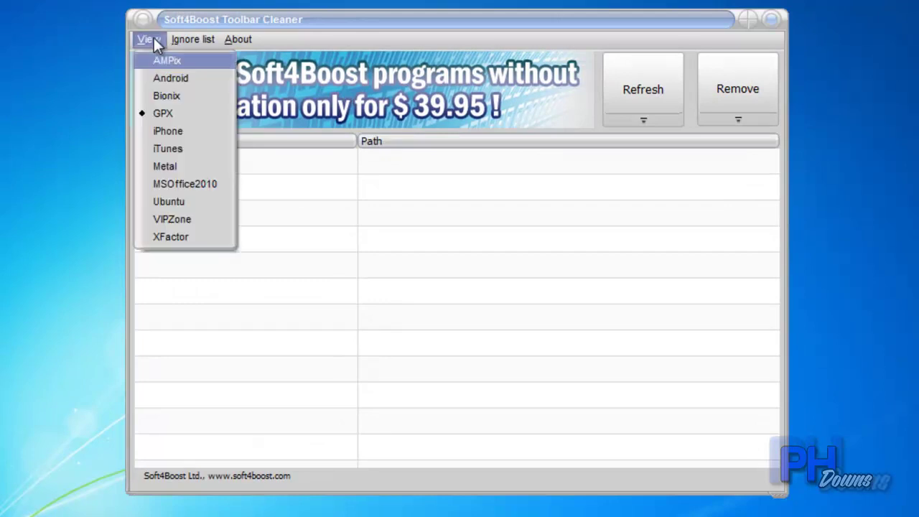
click(155, 163)
click(145, 40)
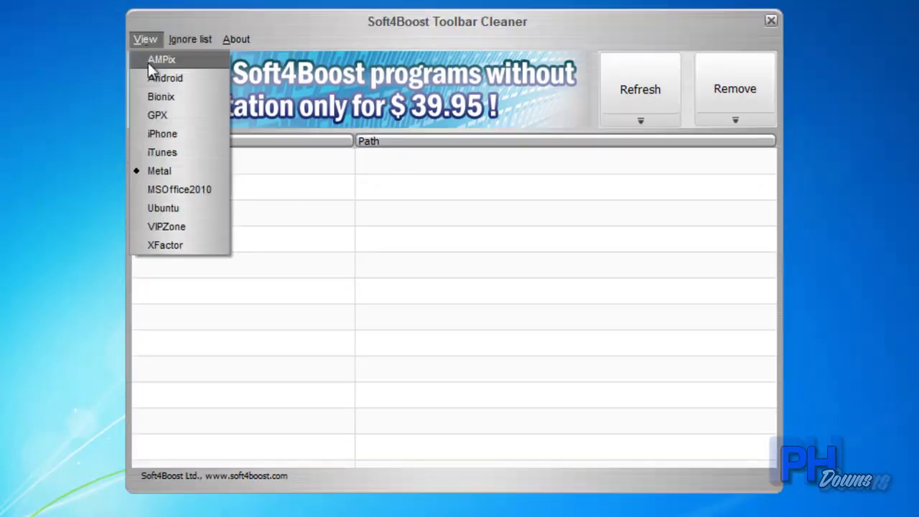
click(169, 126)
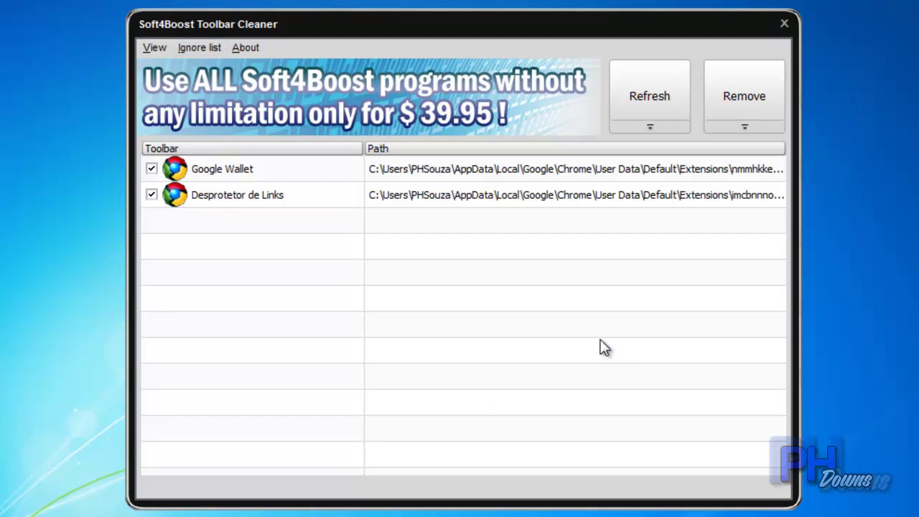
Deselect the Desprotetor de Links extension in the toolbar list and close Toolbar Cleaner
click(151, 194)
click(784, 24)
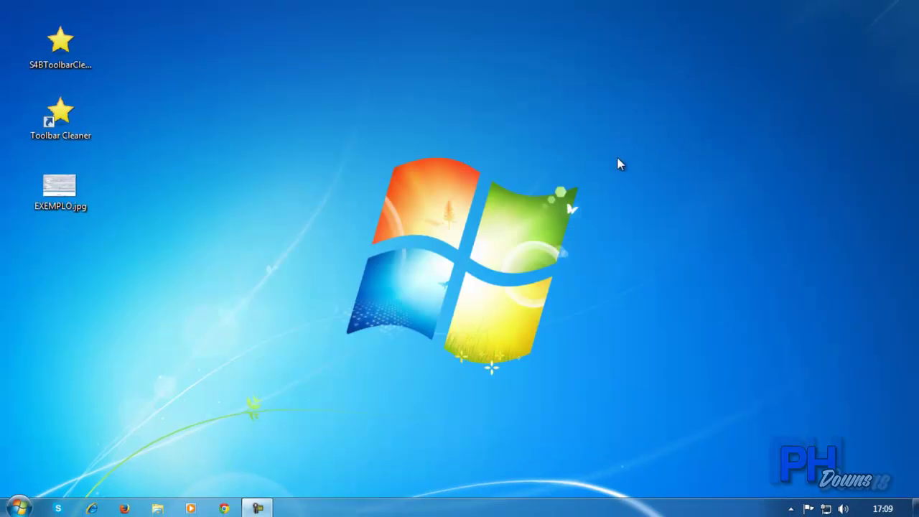